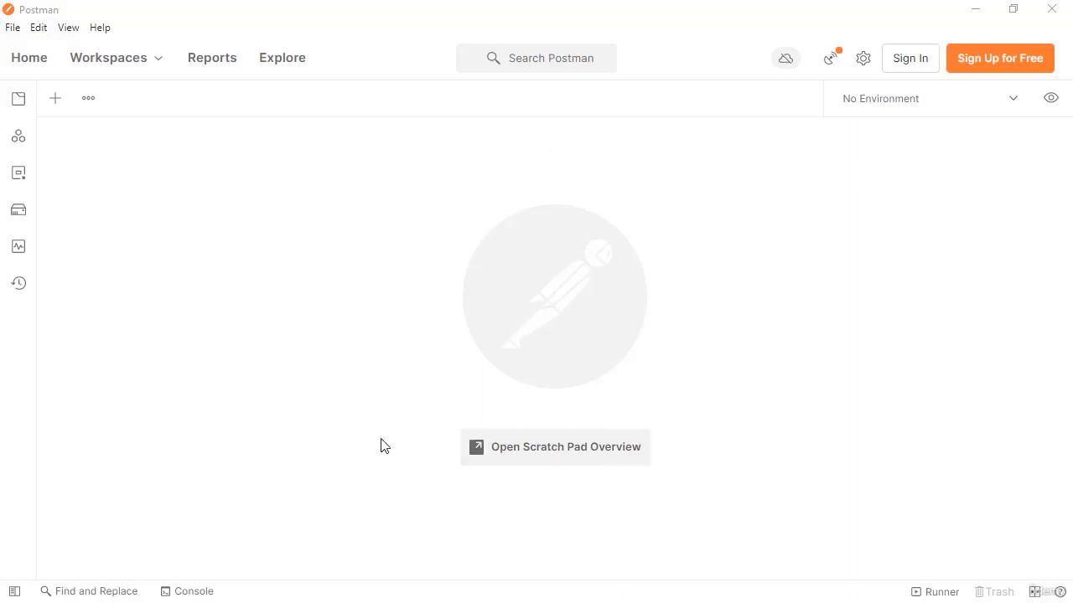
# Open the Scratch Pad overview and create a new request.
pyautogui.click(566, 462)
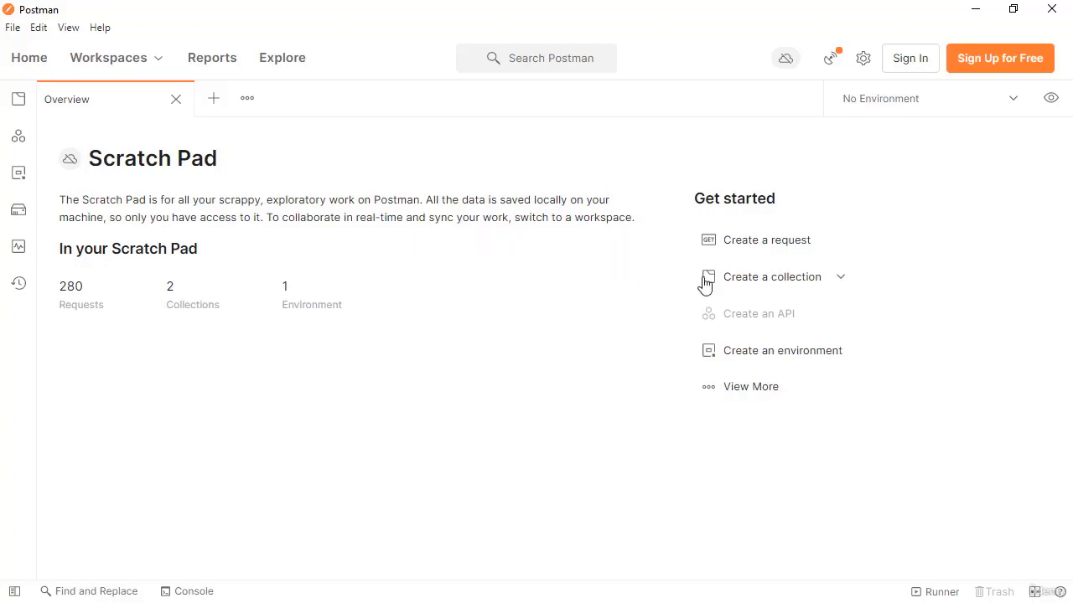
pyautogui.click(773, 243)
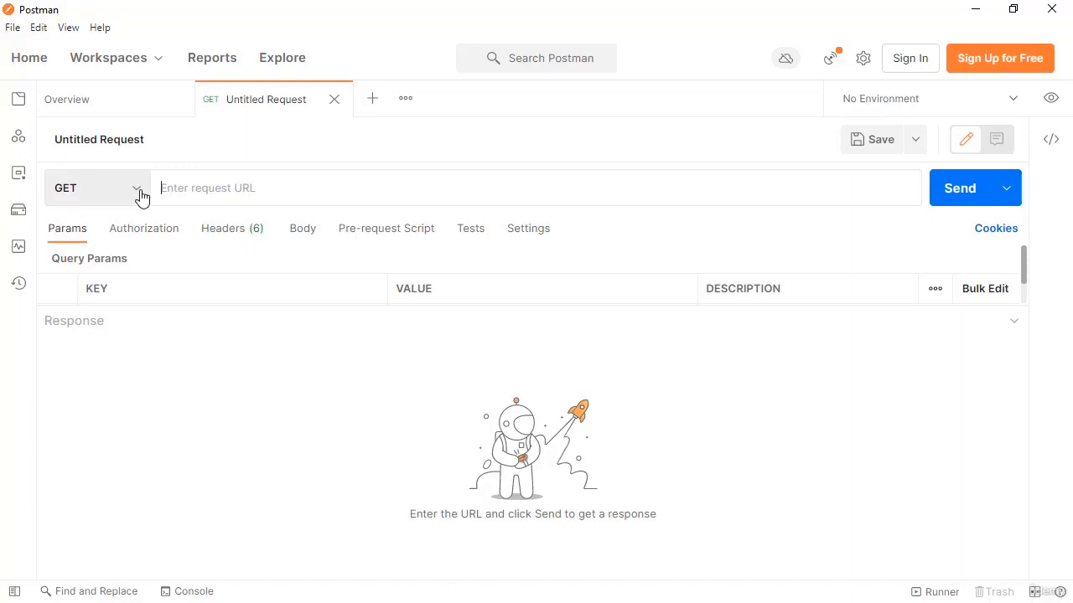
# Browse the list of available HTTP methods for the request.
pyautogui.click(141, 194)
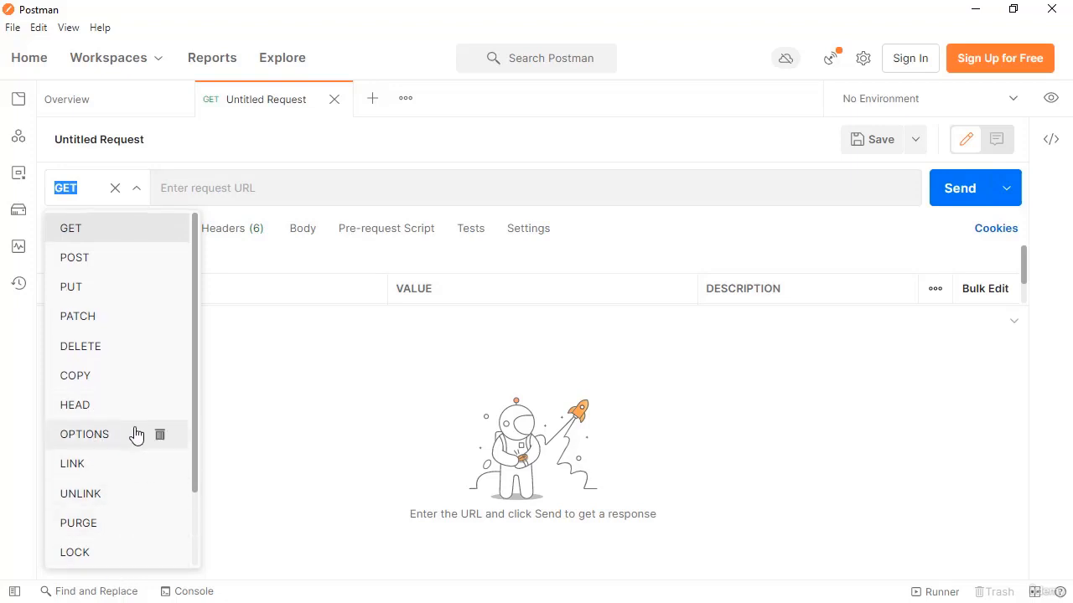
pyautogui.scroll(-1, 137, 436)
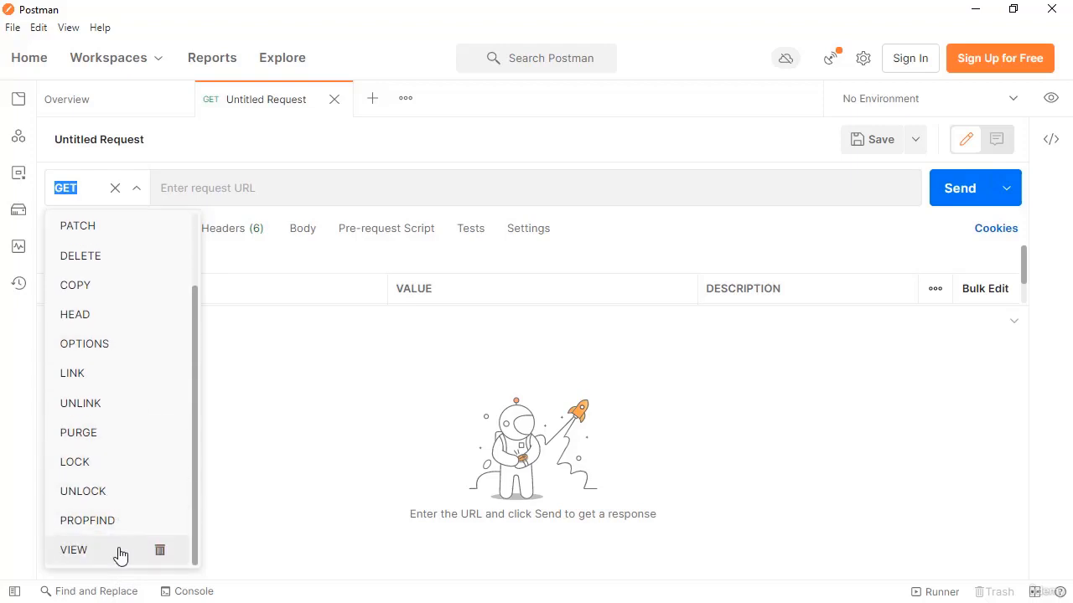
pyautogui.click(412, 266)
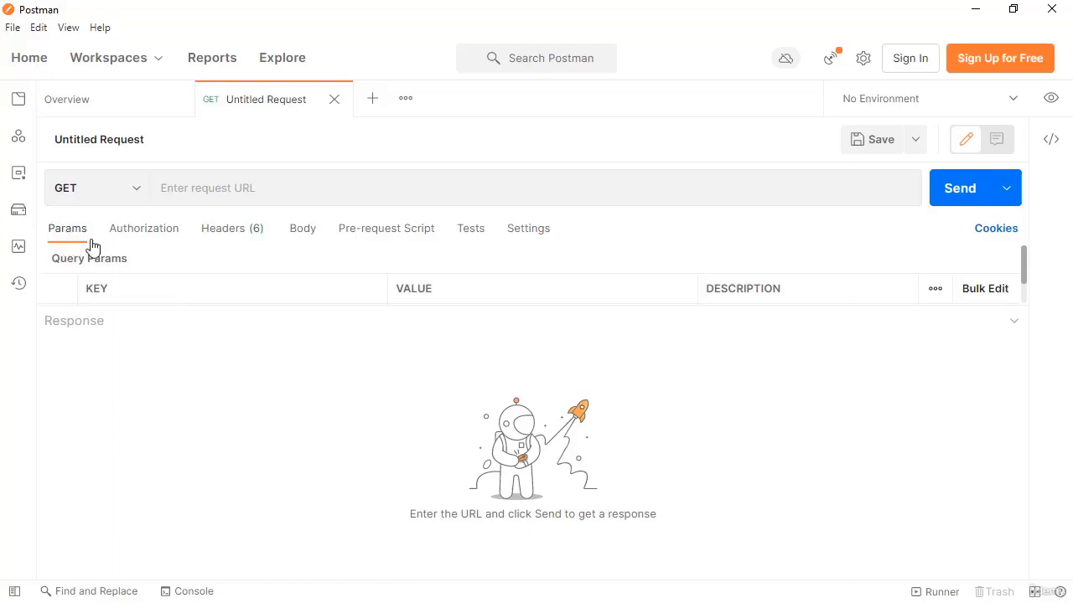
# Examine the request's Params, Authorization types, Headers and Body sections.
pyautogui.moveTo(159, 304); pyautogui.dragTo(155, 395)
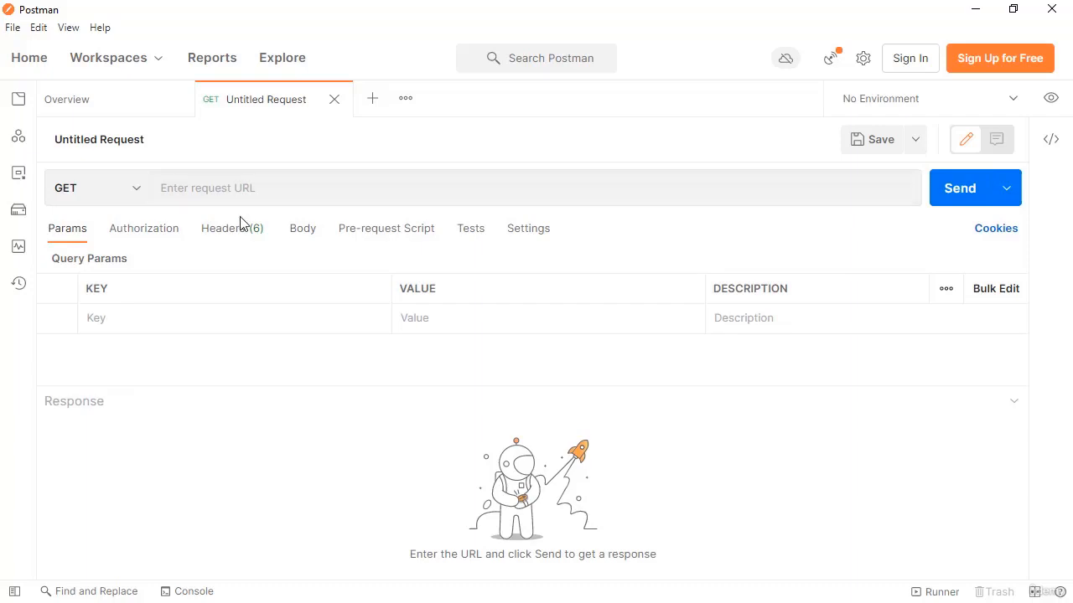
pyautogui.click(156, 239)
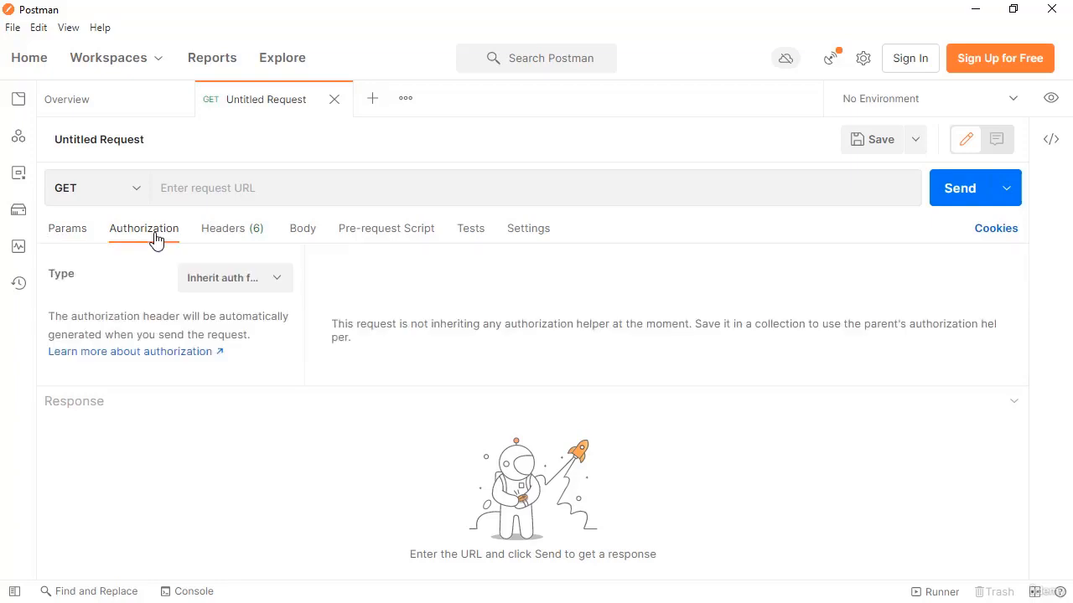
pyautogui.click(274, 282)
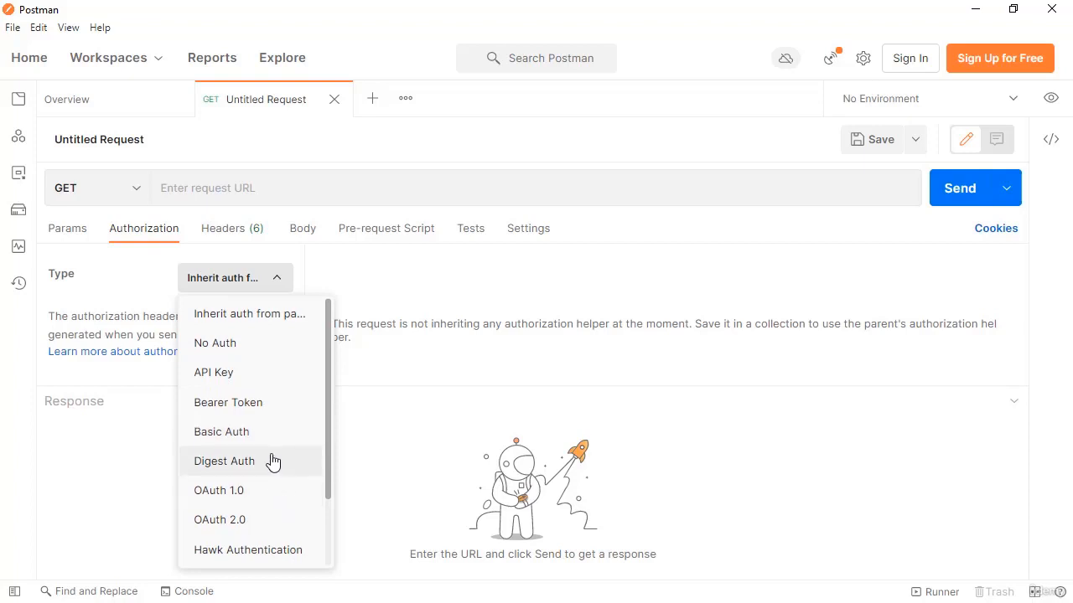
pyautogui.scroll(-1, 272, 461)
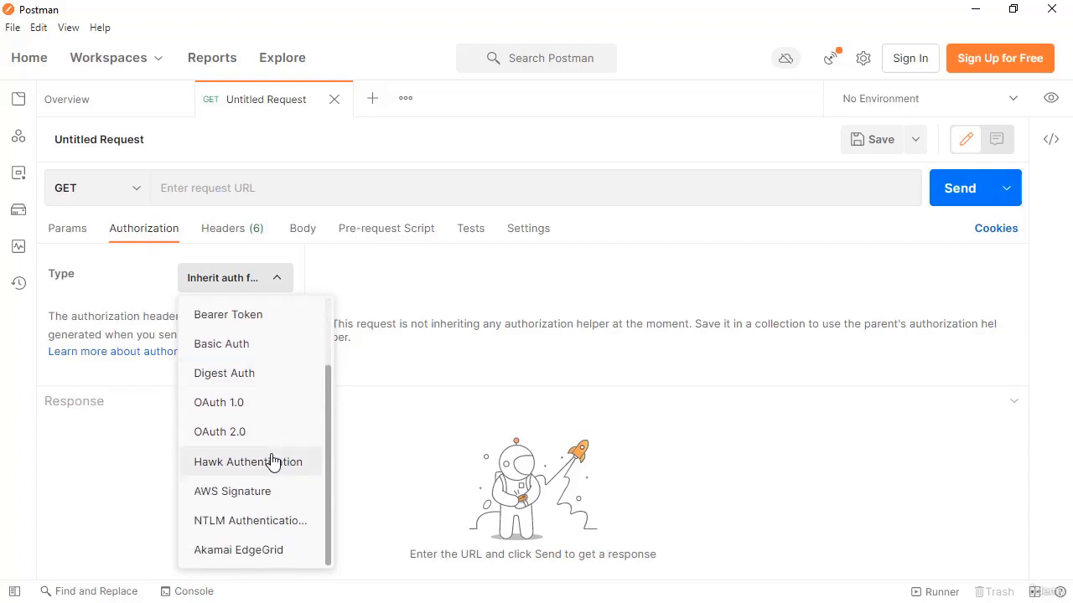
pyautogui.click(277, 285)
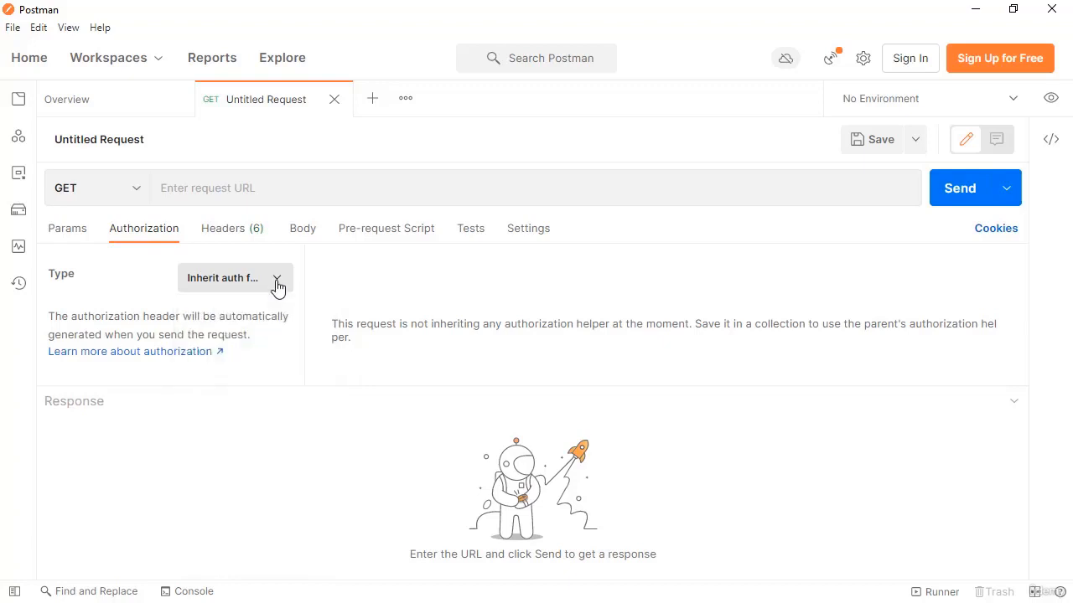
pyautogui.click(215, 233)
pyautogui.scroll(3, 399, 342)
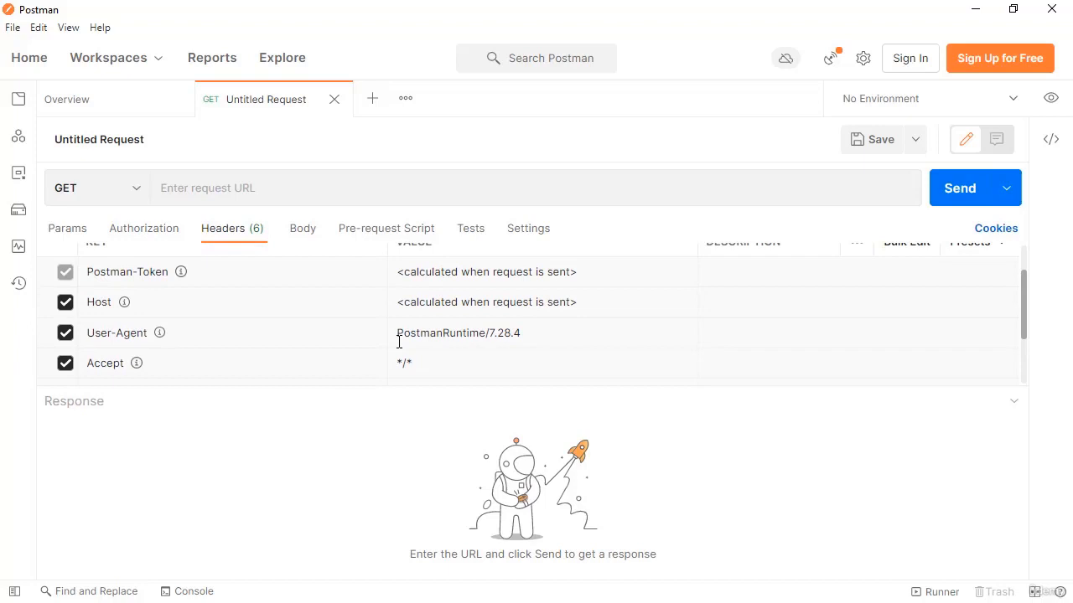
pyautogui.click(290, 238)
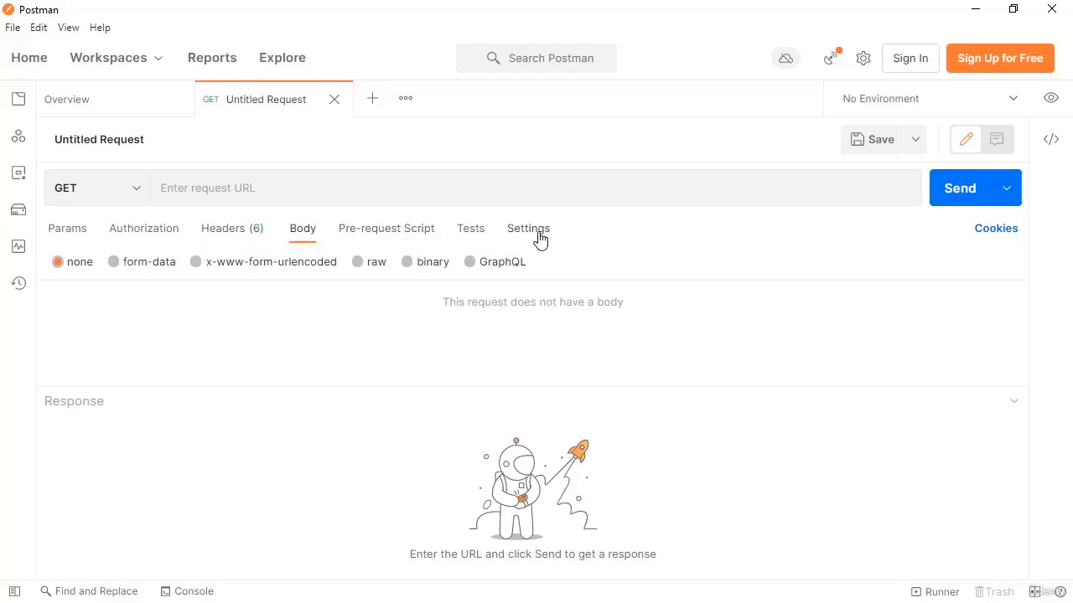
pyautogui.click(296, 191)
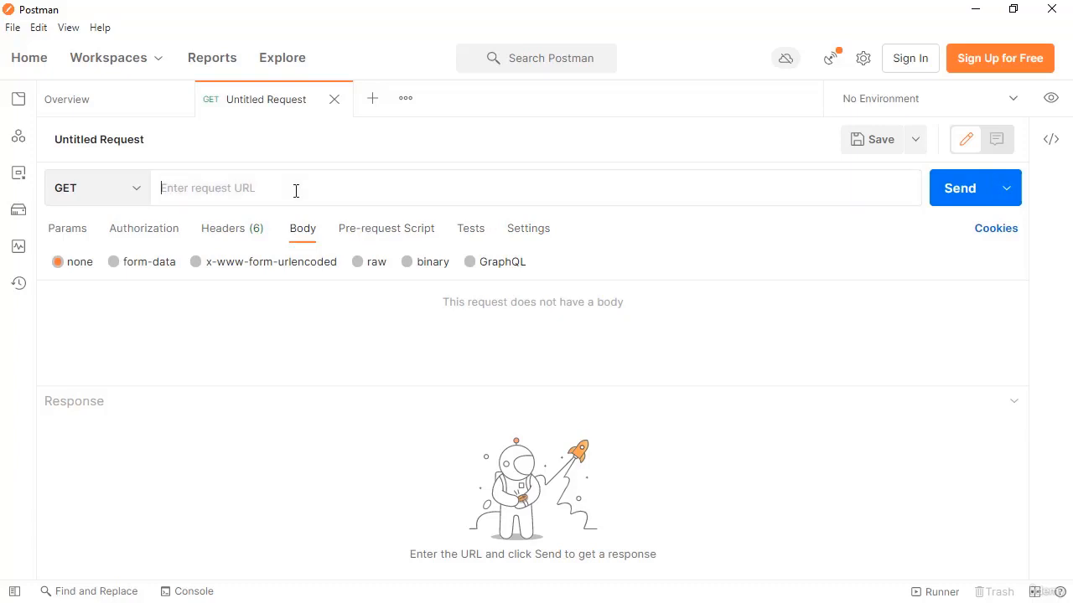
pyautogui.write('www.')
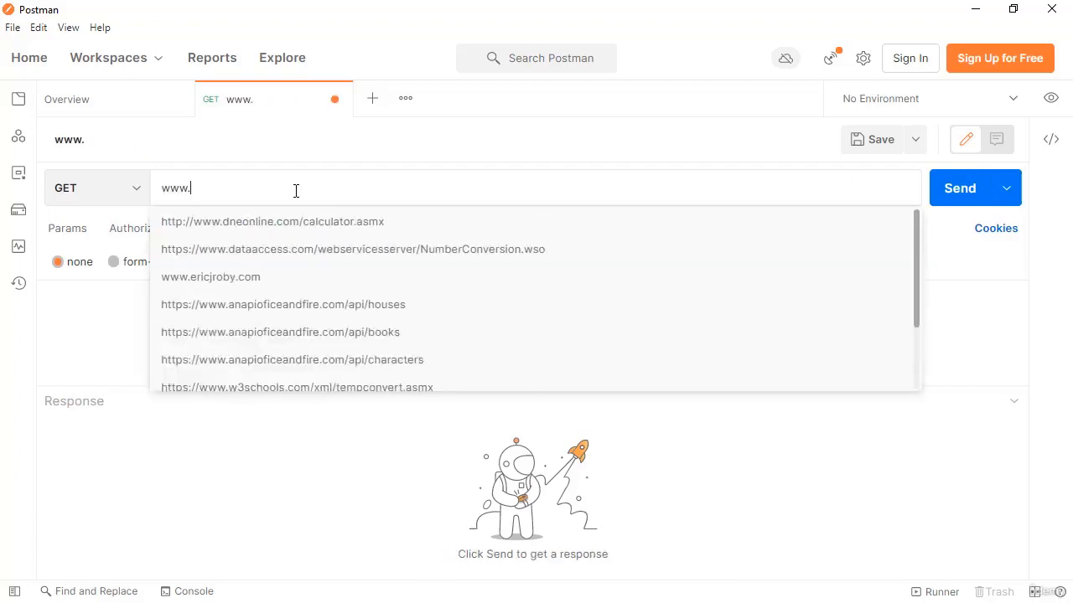
pyautogui.write('ericjroby.com')
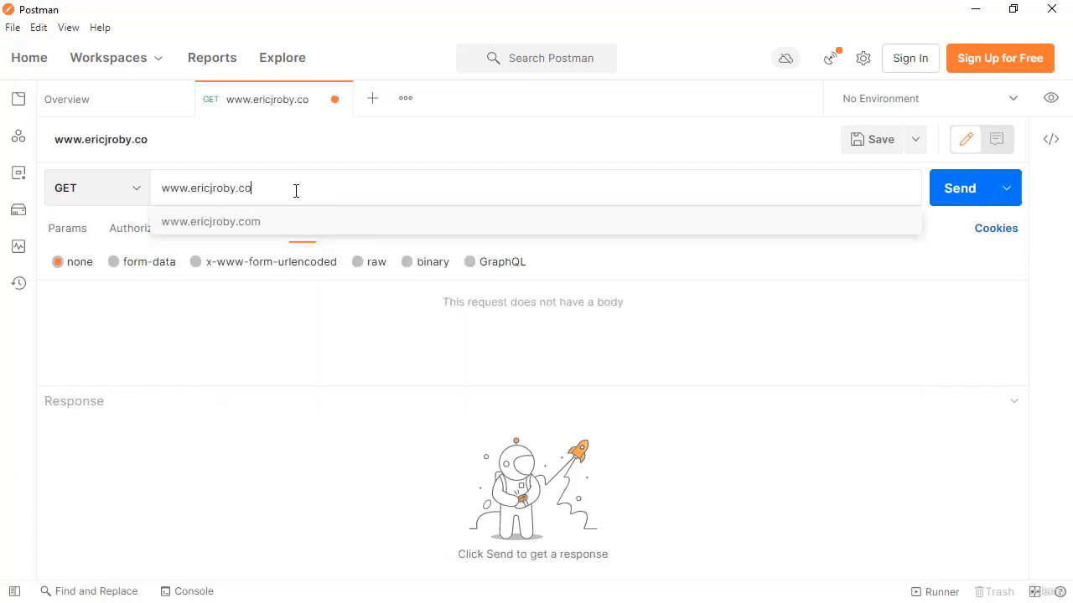
pyautogui.click(953, 195)
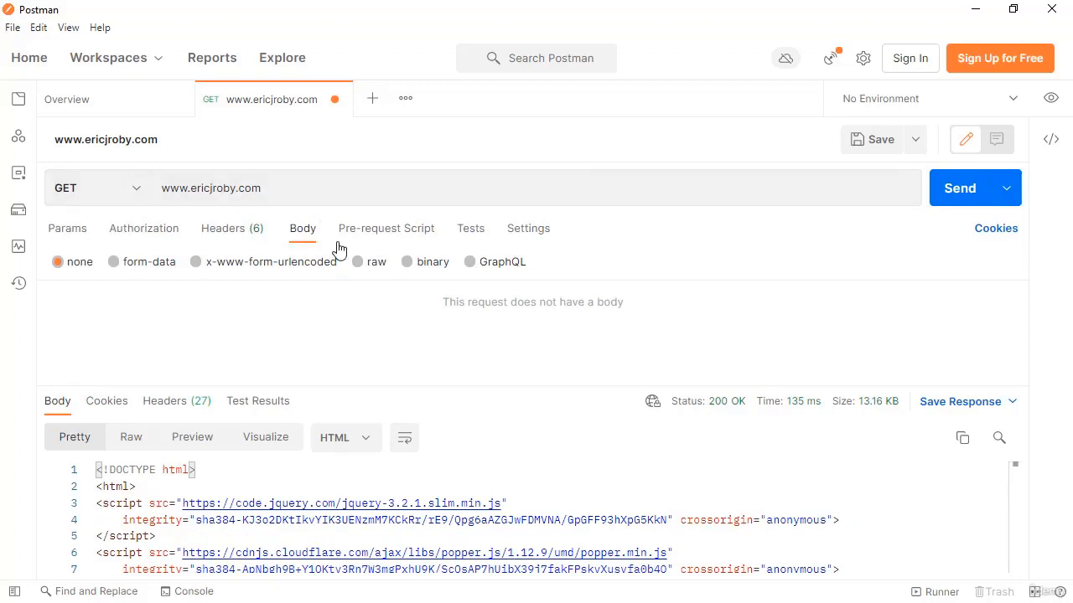
# Enlarge the response panel and inspect the response status, time and size details.
pyautogui.moveTo(461, 384); pyautogui.dragTo(455, 272)
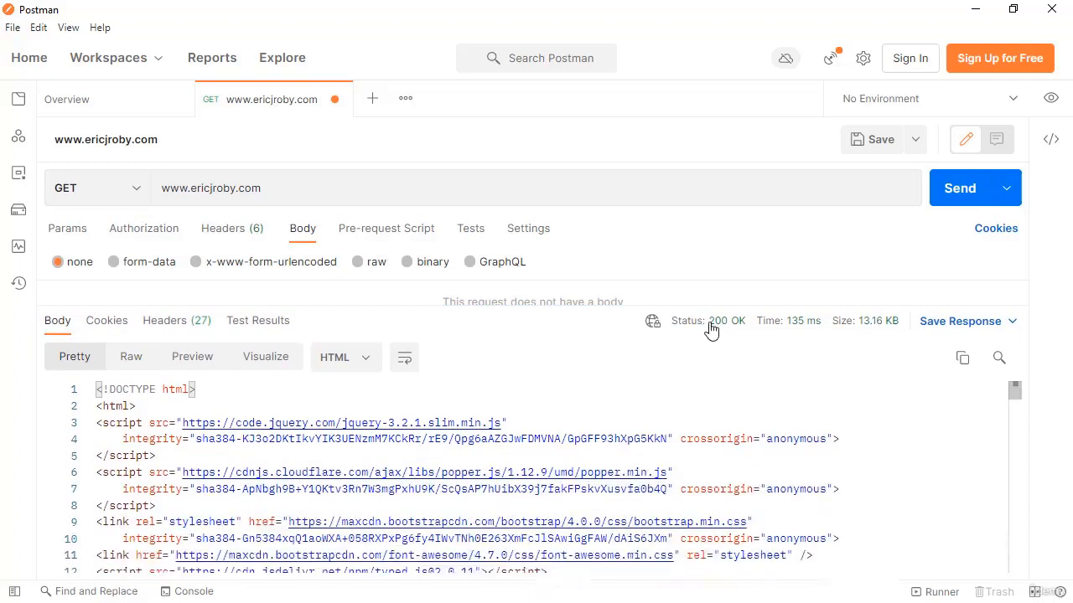
pyautogui.moveTo(712, 331)
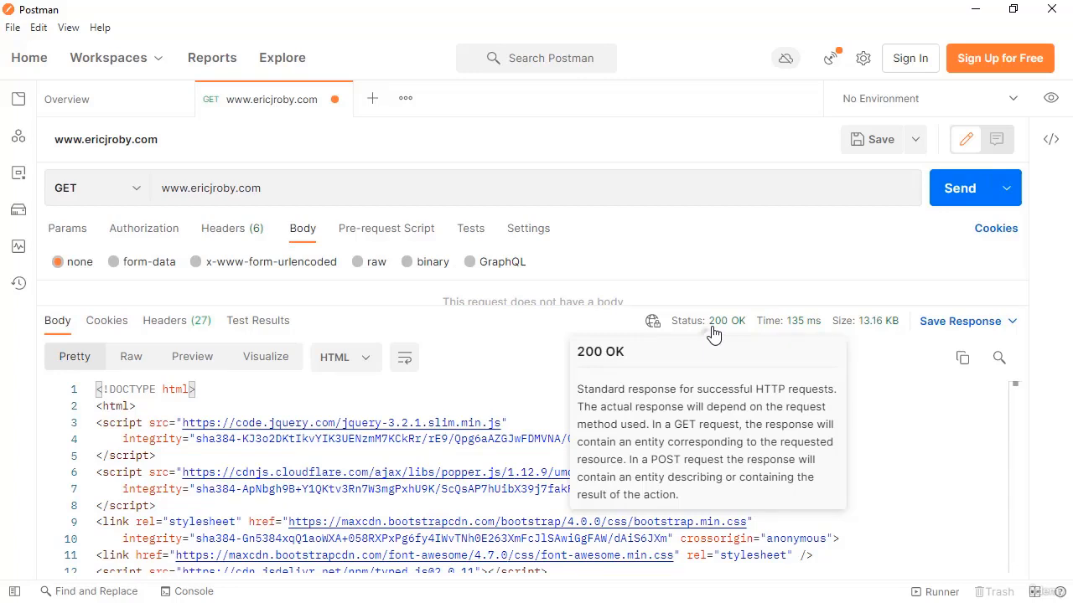
pyautogui.moveTo(800, 331)
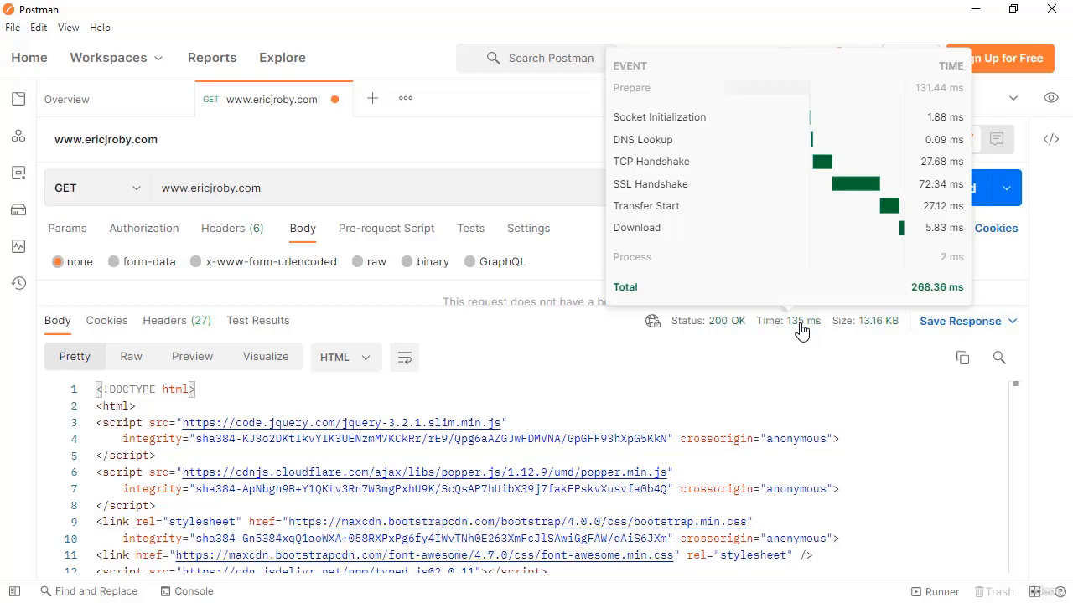
pyautogui.moveTo(881, 331)
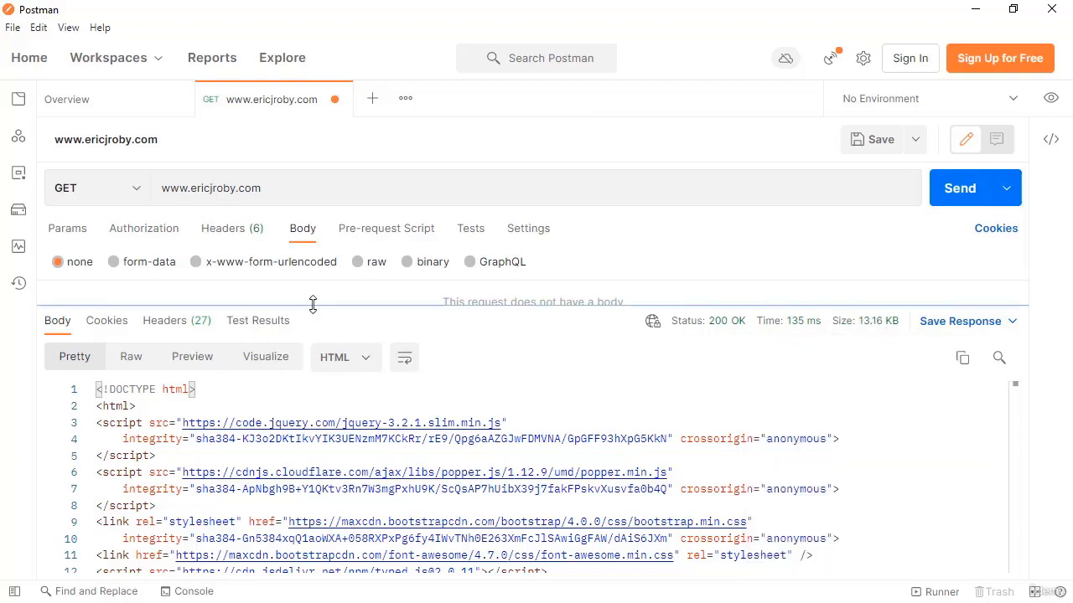
pyautogui.moveTo(313, 304); pyautogui.dragTo(317, 243)
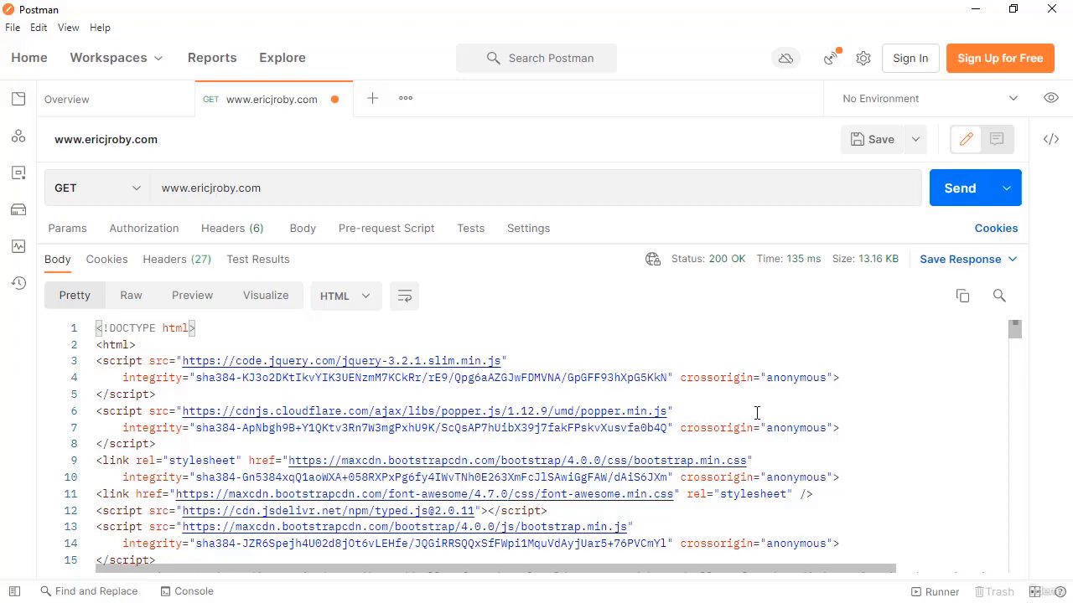
# Scroll through the response body and compare its Pretty, Raw, Preview and Visualize views.
pyautogui.scroll(-6, 754, 409)
pyautogui.scroll(-7, 718, 401)
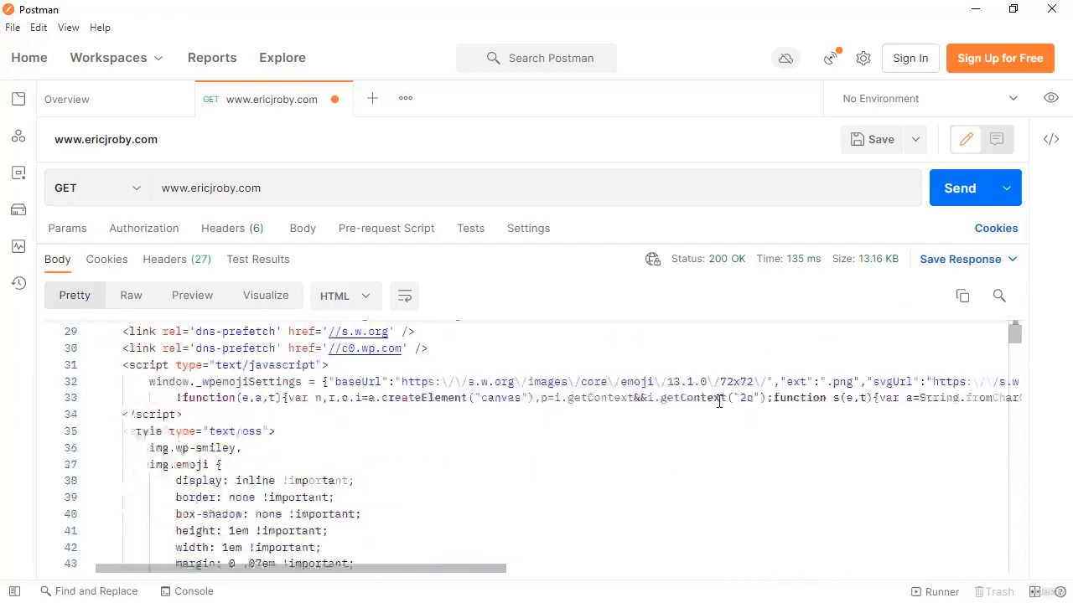
pyautogui.scroll(-5, 715, 407)
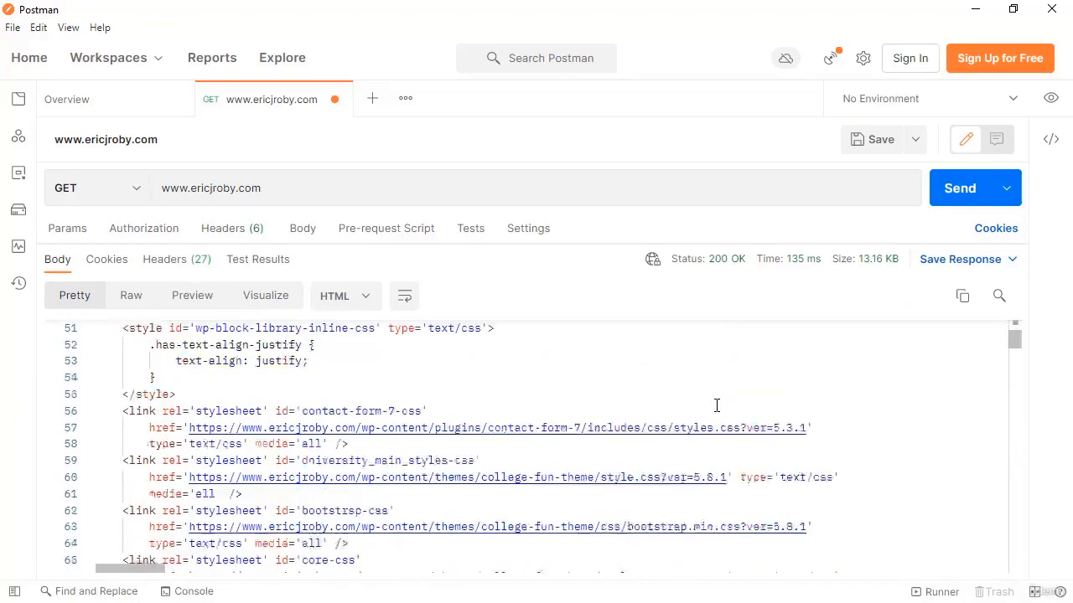
pyautogui.moveTo(1014, 340); pyautogui.dragTo(1003, 318)
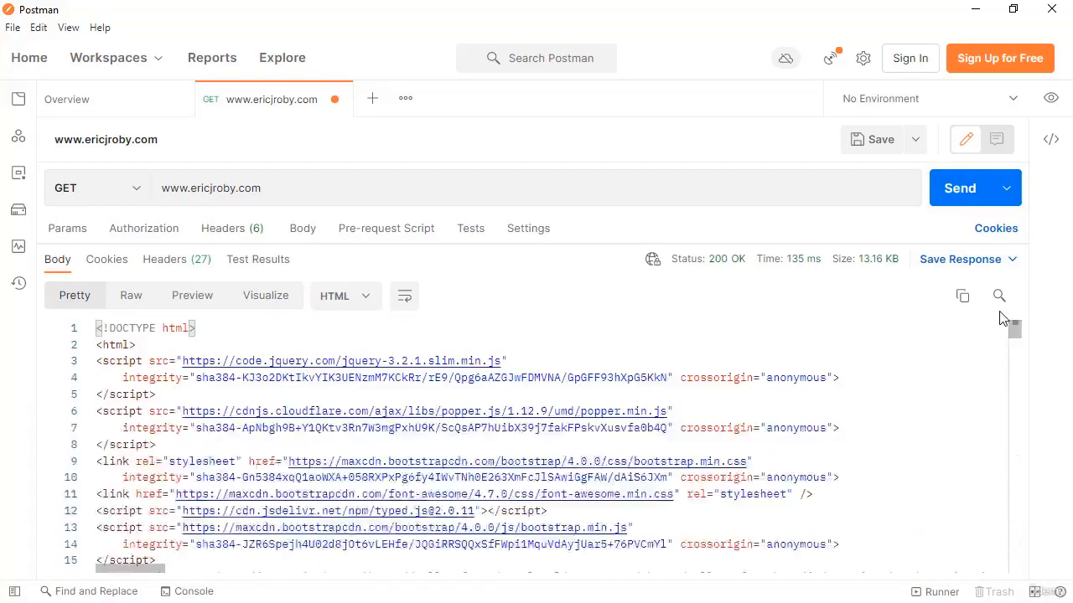
pyautogui.click(136, 300)
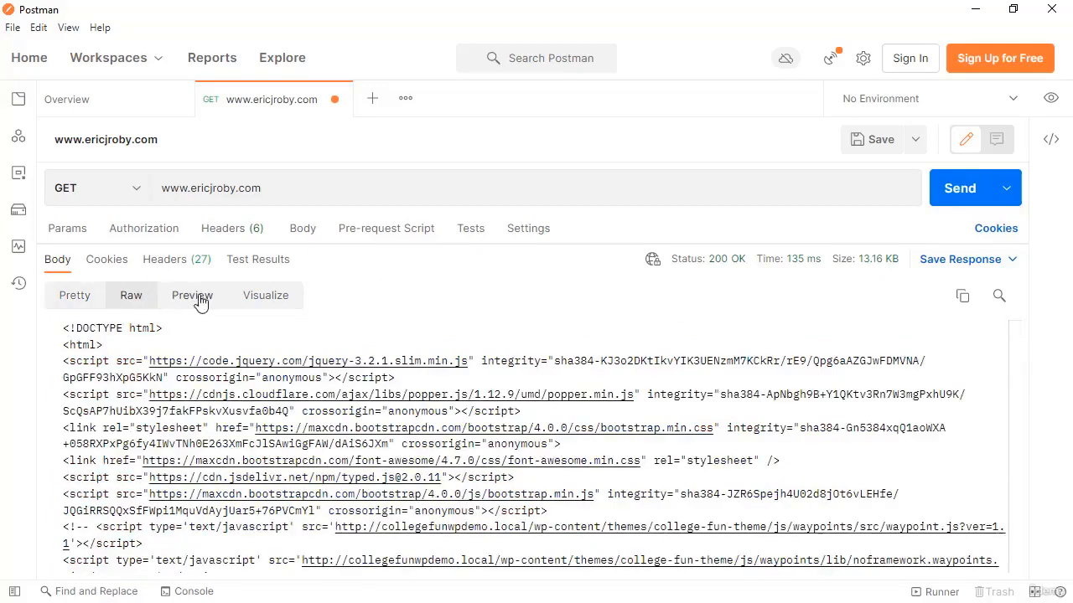
pyautogui.click(75, 300)
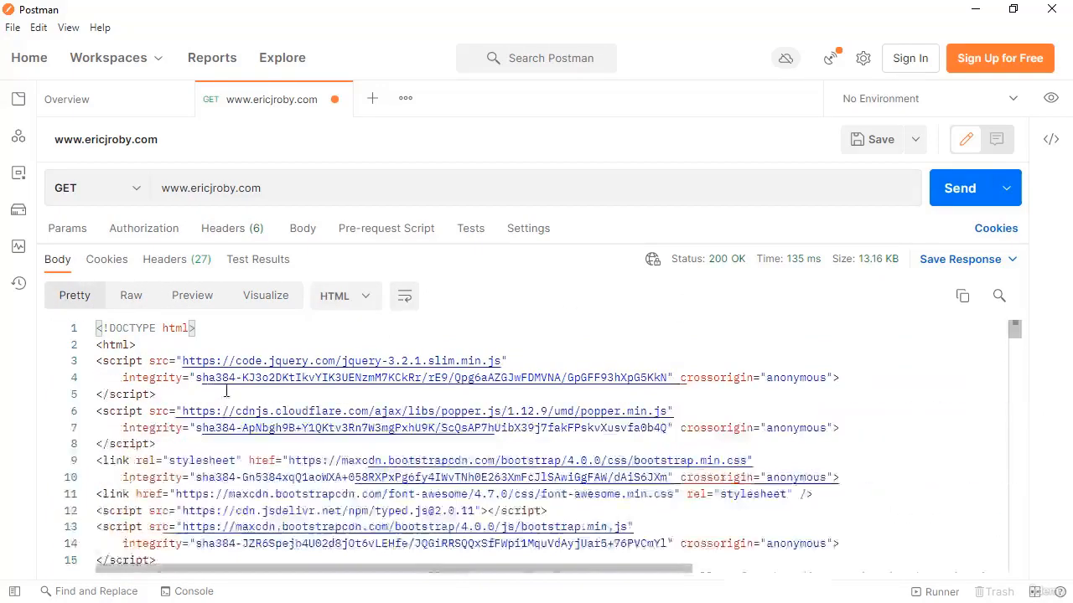
pyautogui.click(192, 298)
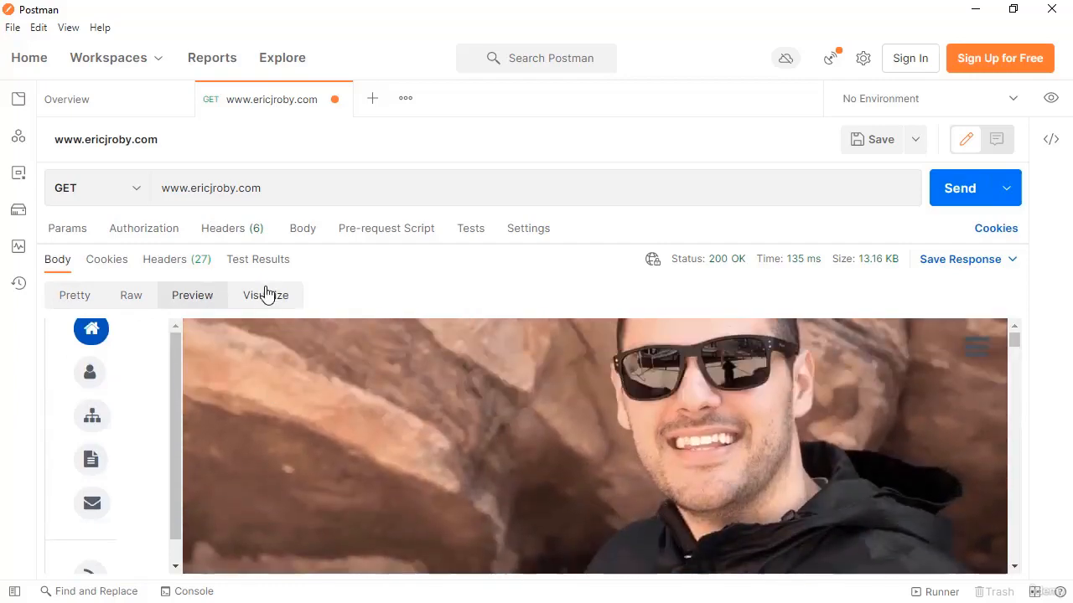
pyautogui.click(265, 300)
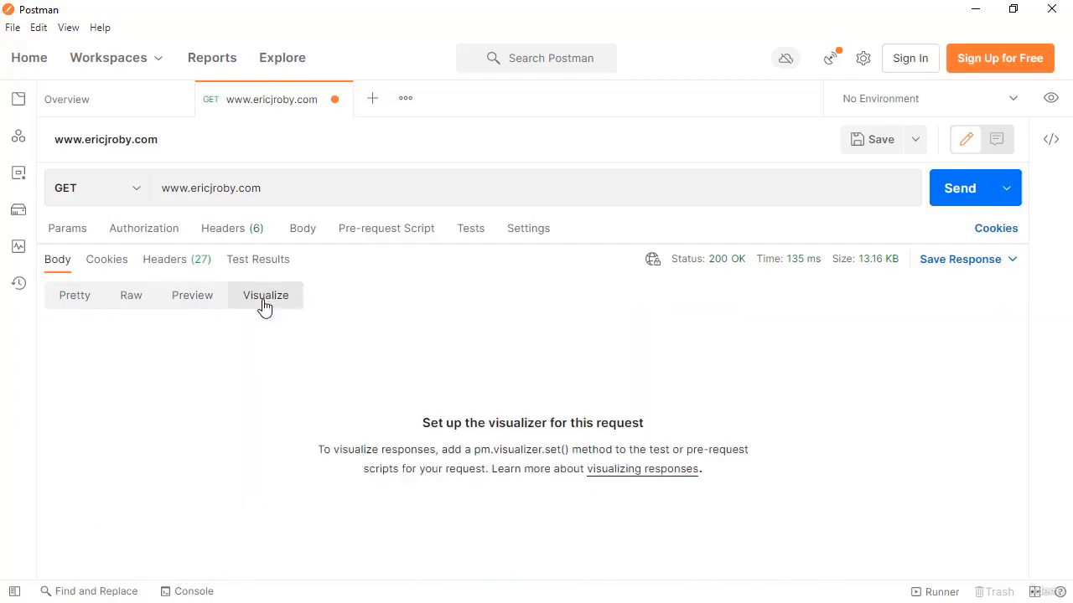
pyautogui.click(78, 300)
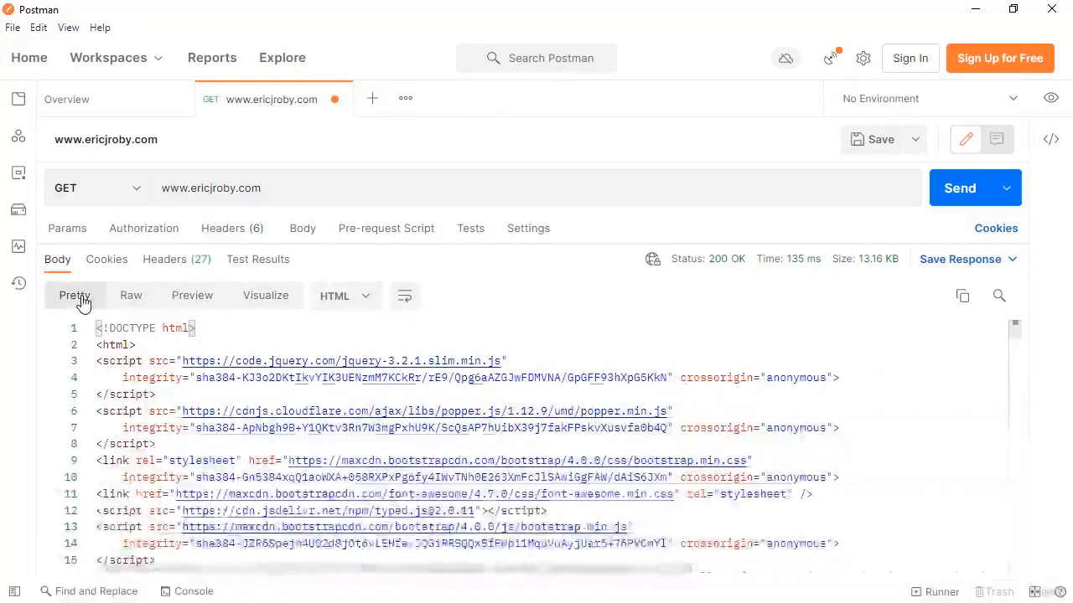
# Close the request tab without saving its changes.
pyautogui.click(334, 100)
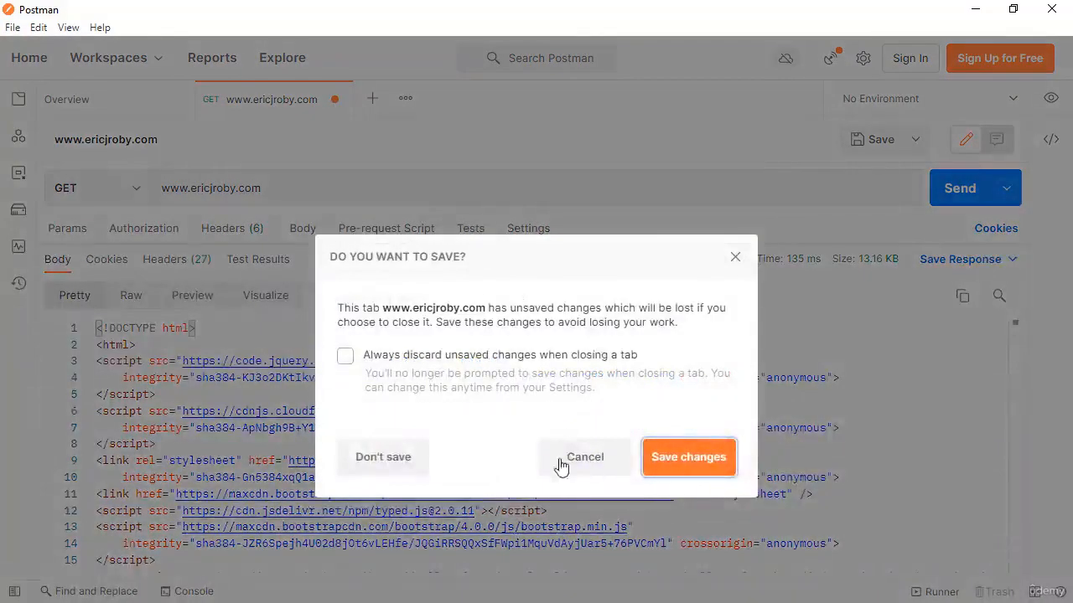
pyautogui.click(397, 464)
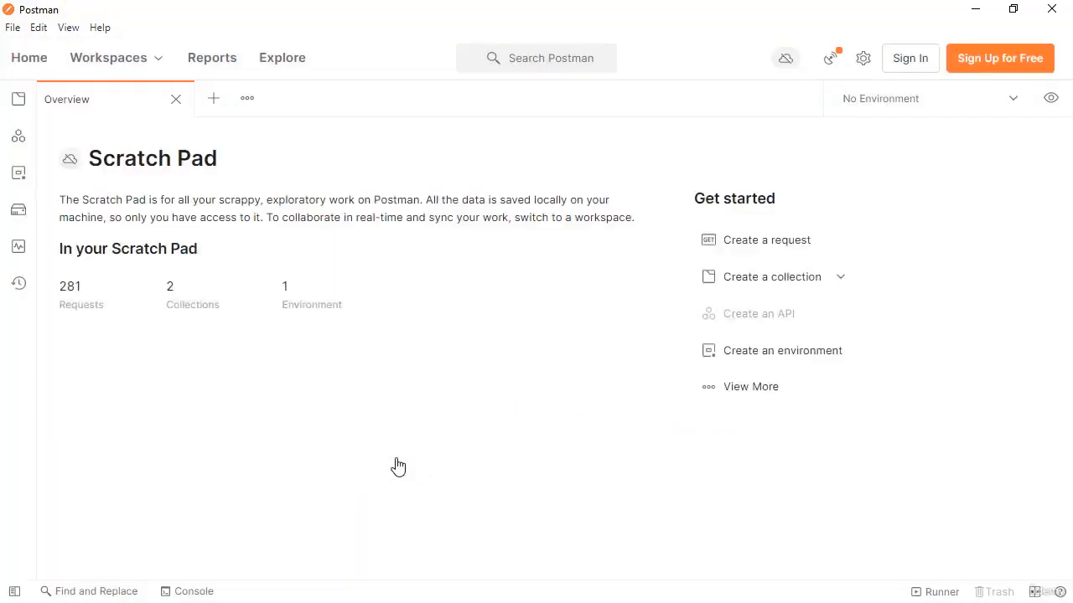